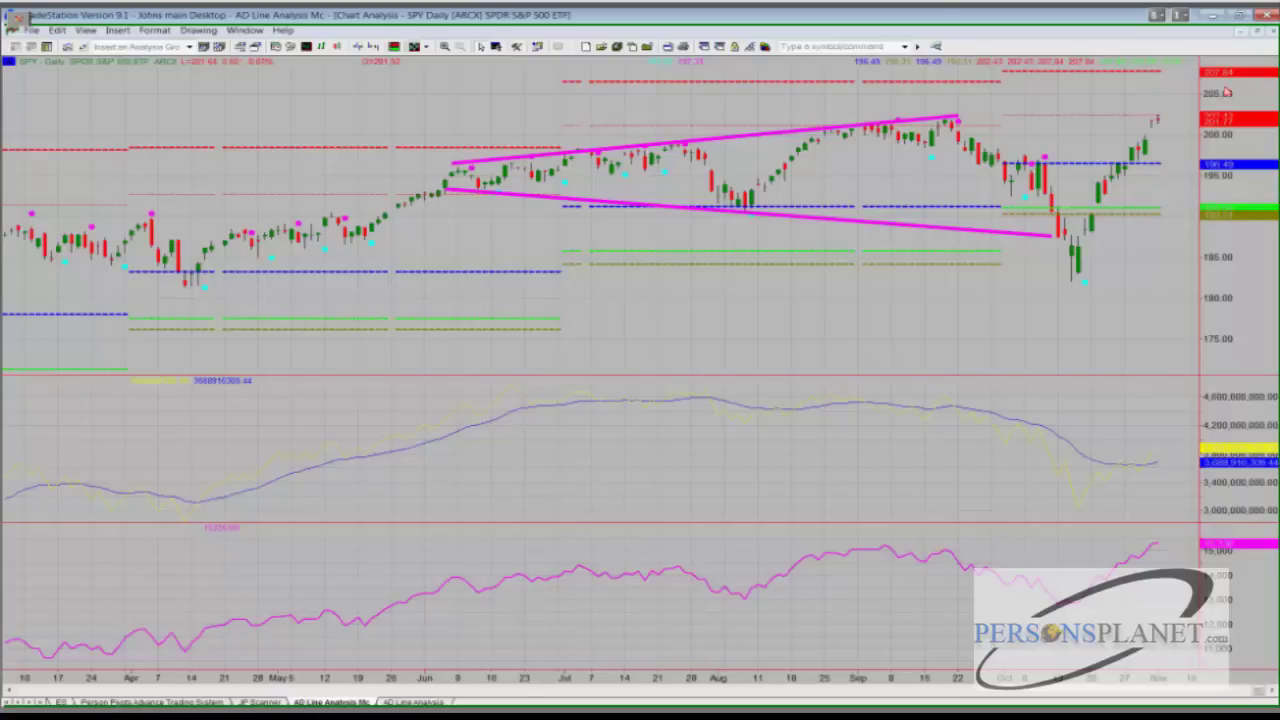
# Step: Return SPY to the tiles, view the QQQ chart maximized, then restore it to the six-chart layout
pyautogui.click(1258, 33)
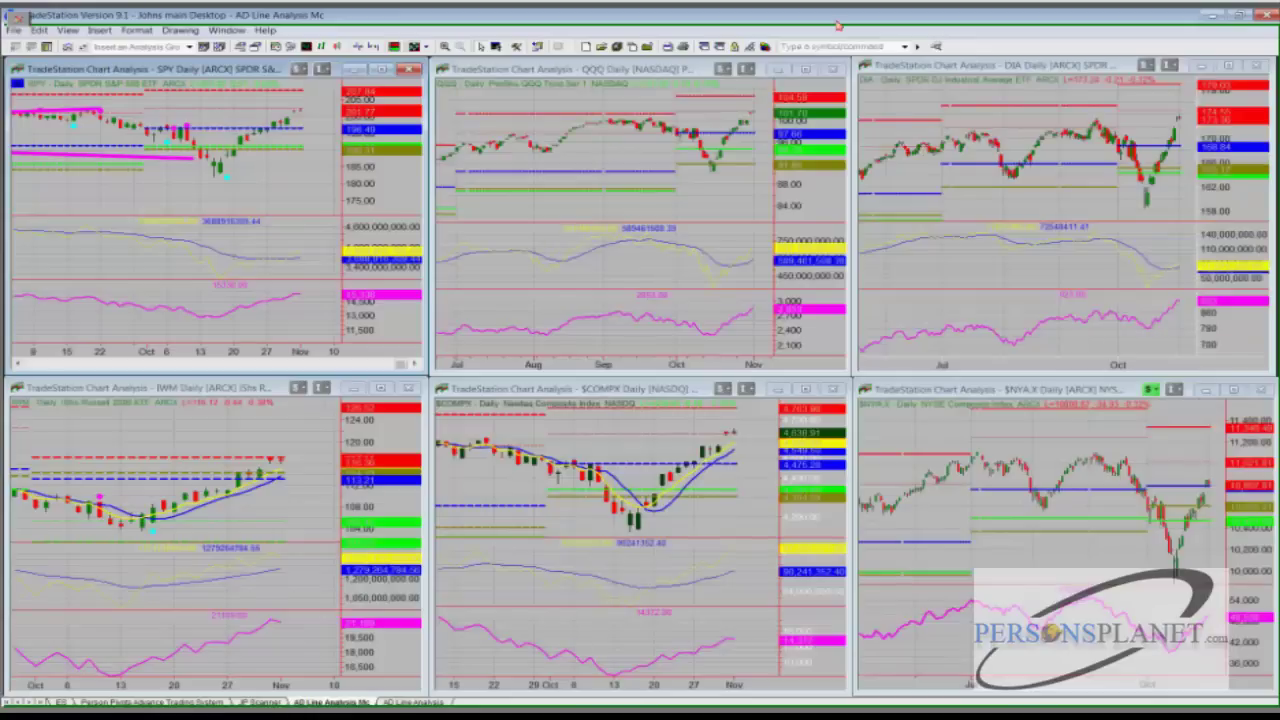
pyautogui.click(808, 72)
pyautogui.click(808, 72)
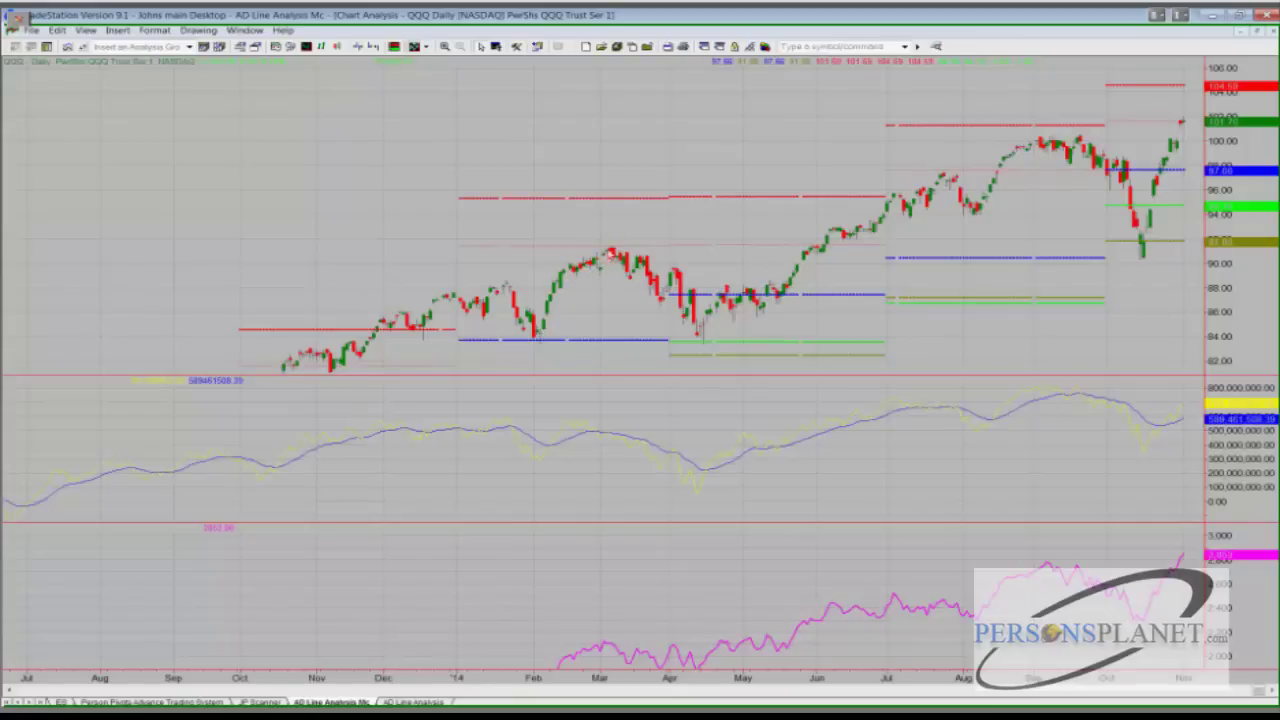
pyautogui.click(1258, 33)
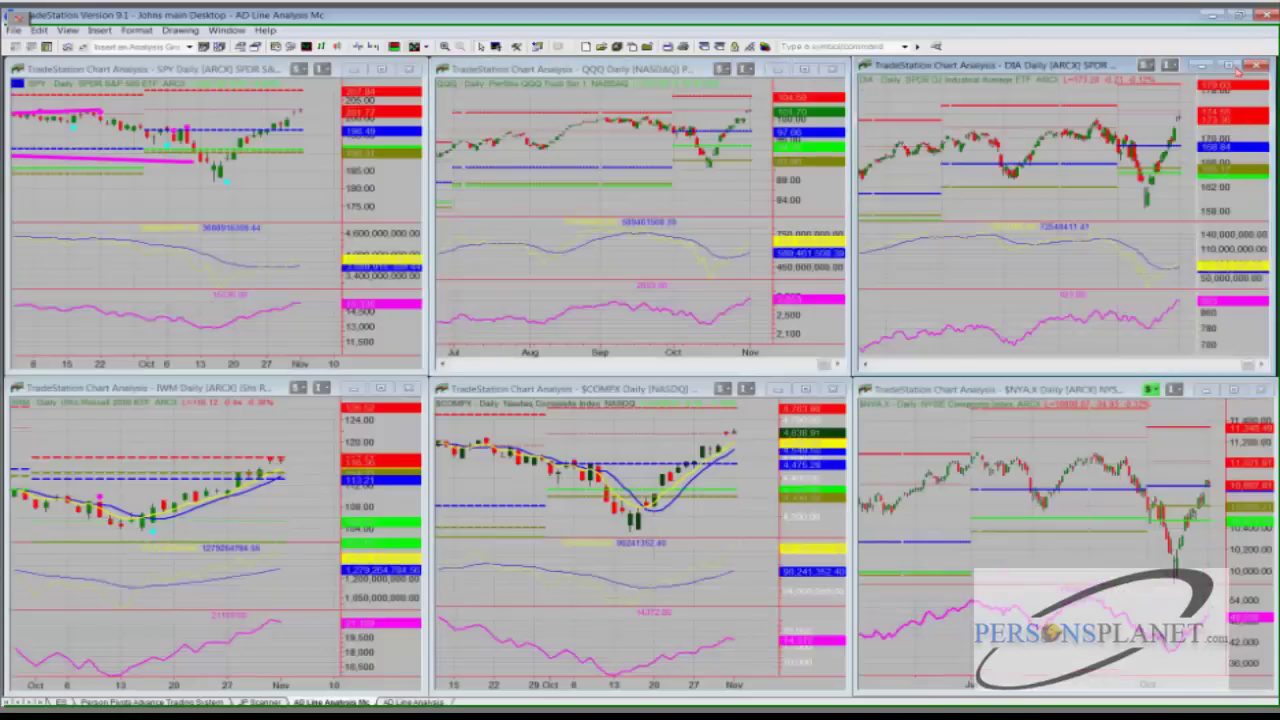
# Step: Maximize DIA, set its price range to about 156–170, compress the indicator pane, then restore it
pyautogui.click(1235, 67)
pyautogui.moveTo(1230, 291); pyautogui.dragTo(1245, 156)
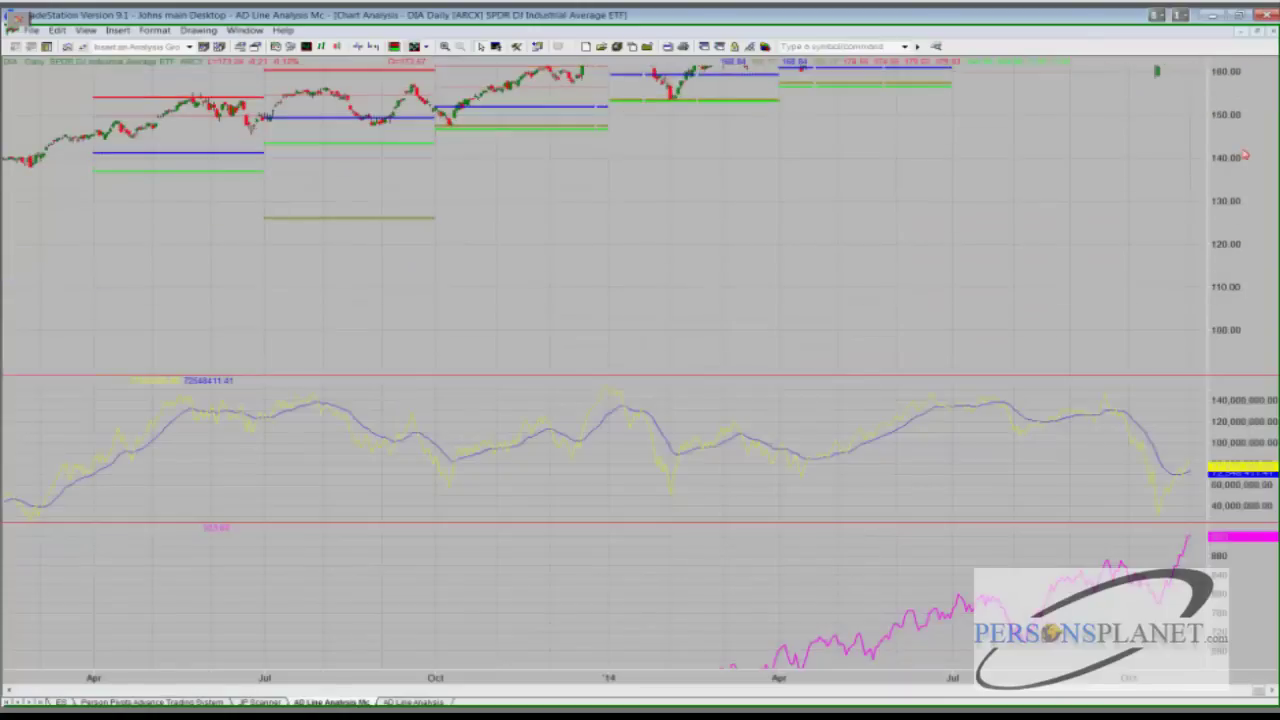
pyautogui.scroll(-2, 1086, 320)
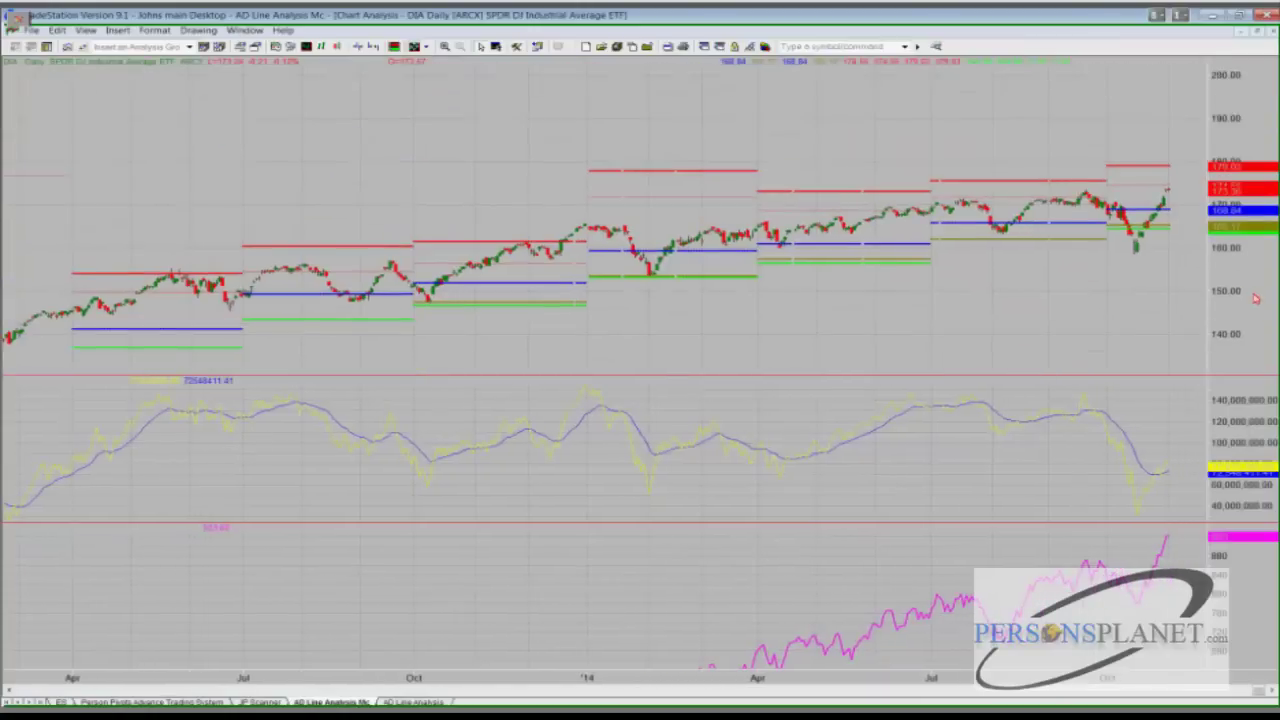
pyautogui.moveTo(1252, 218); pyautogui.dragTo(1268, 160)
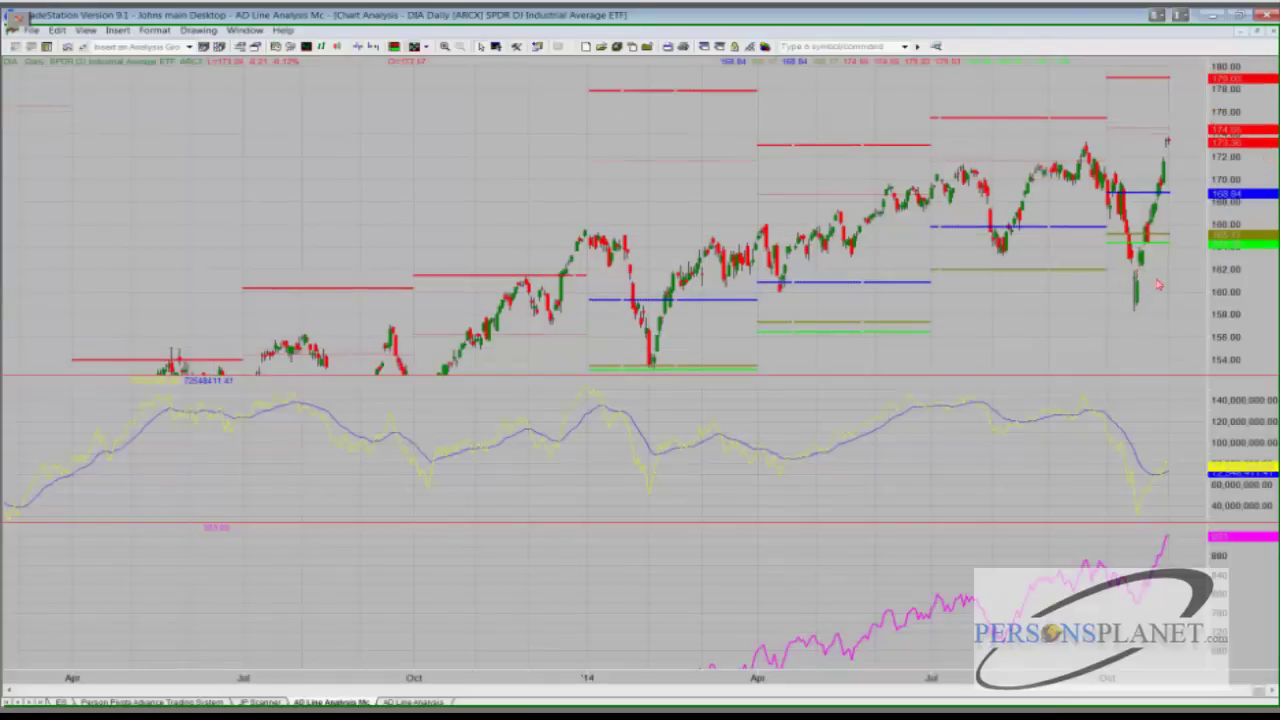
pyautogui.moveTo(1231, 294); pyautogui.dragTo(1241, 210)
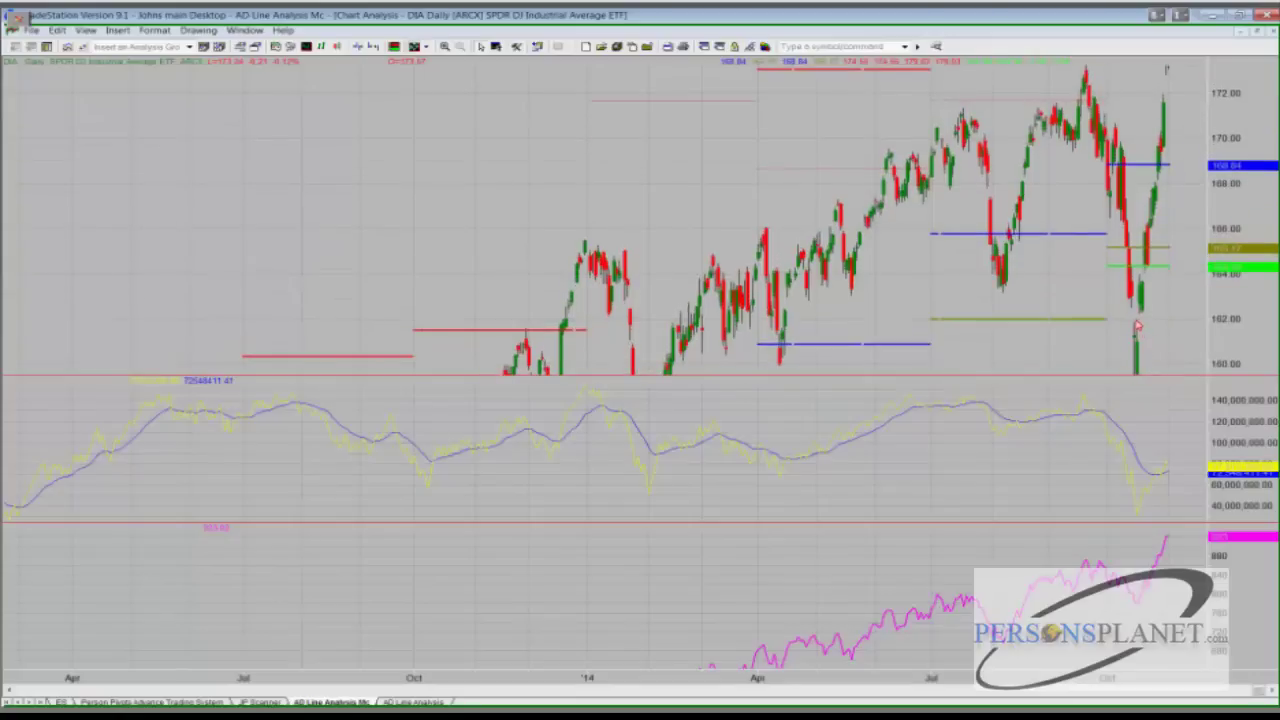
pyautogui.moveTo(1157, 353); pyautogui.dragTo(1245, 240)
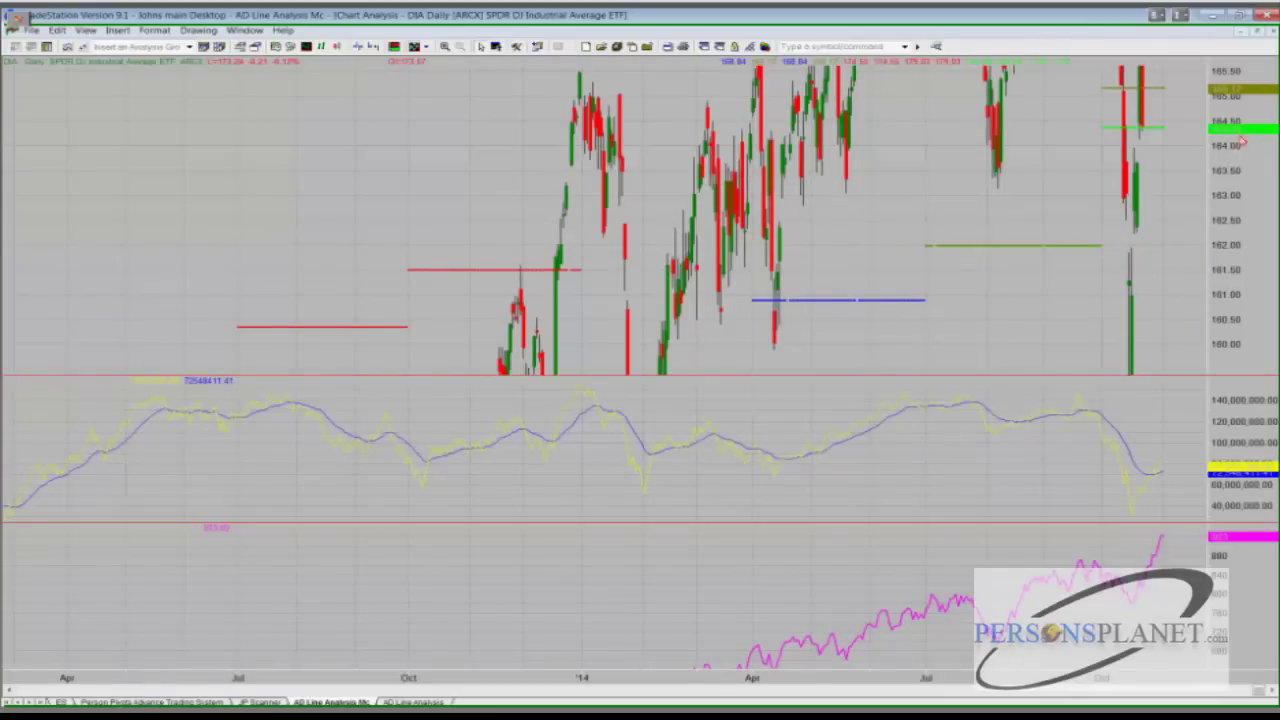
pyautogui.moveTo(1243, 143); pyautogui.dragTo(1242, 190)
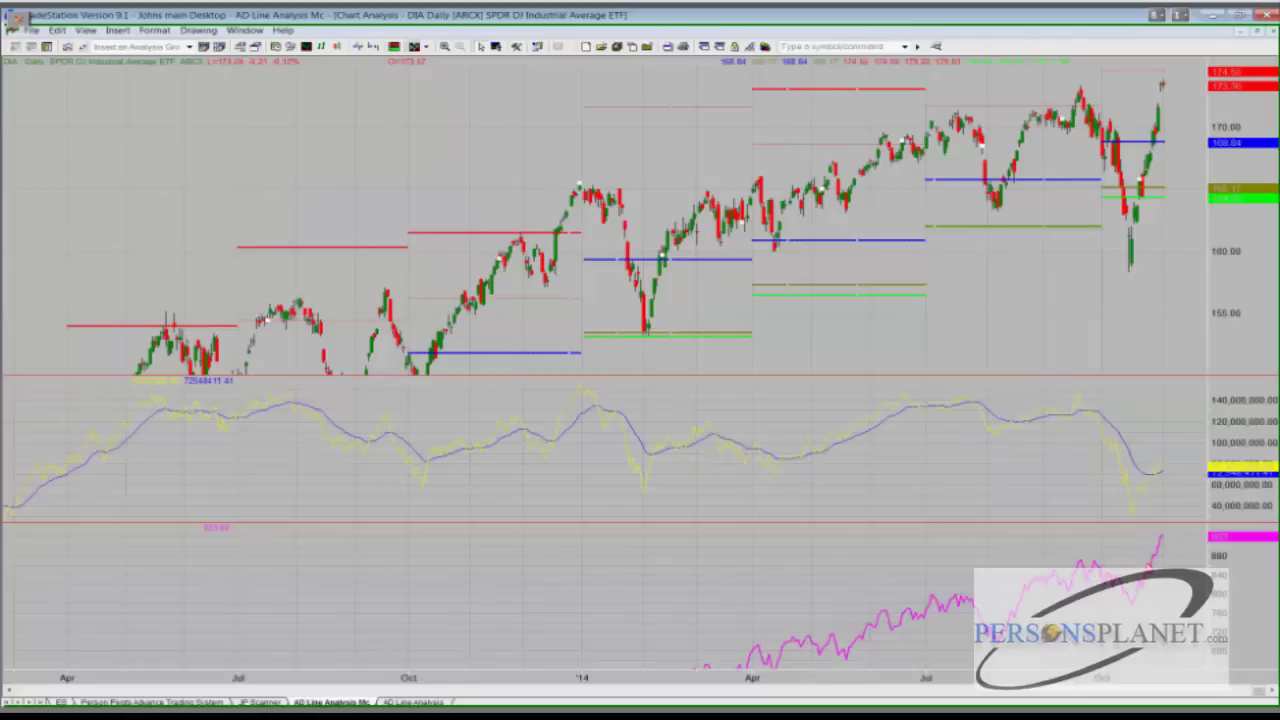
pyautogui.moveTo(1218, 563); pyautogui.dragTo(1216, 578)
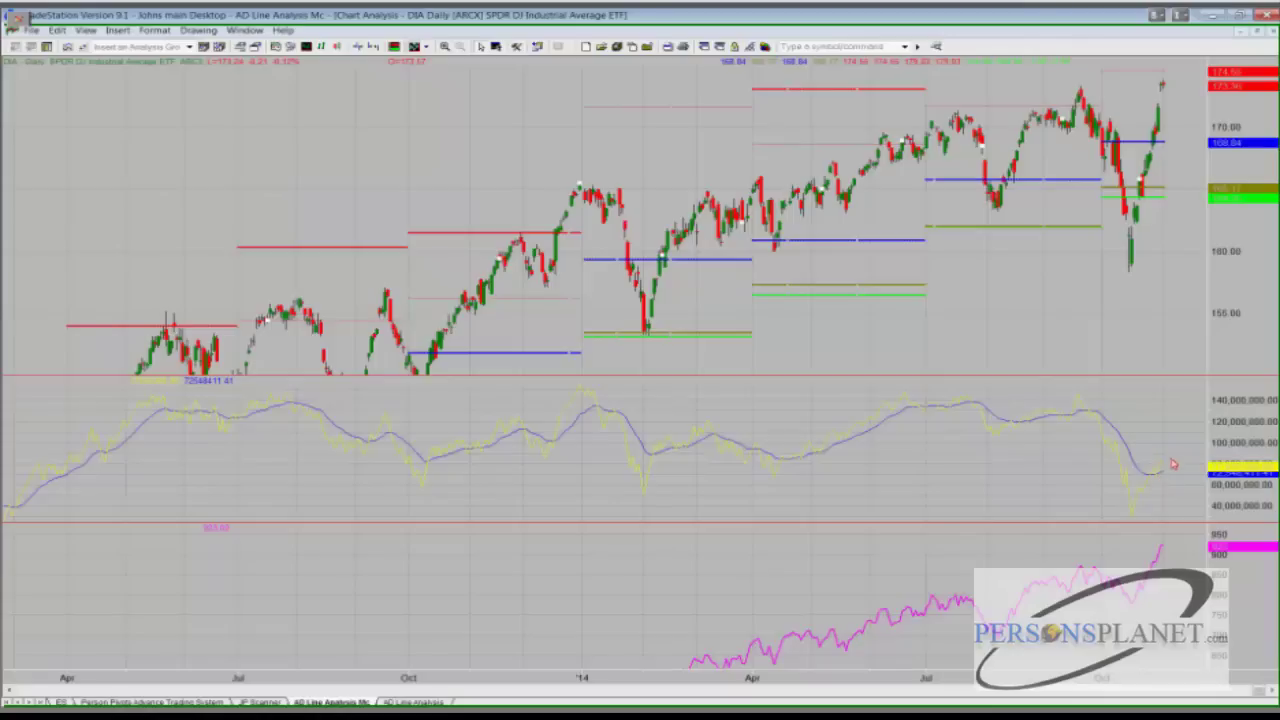
pyautogui.click(1262, 33)
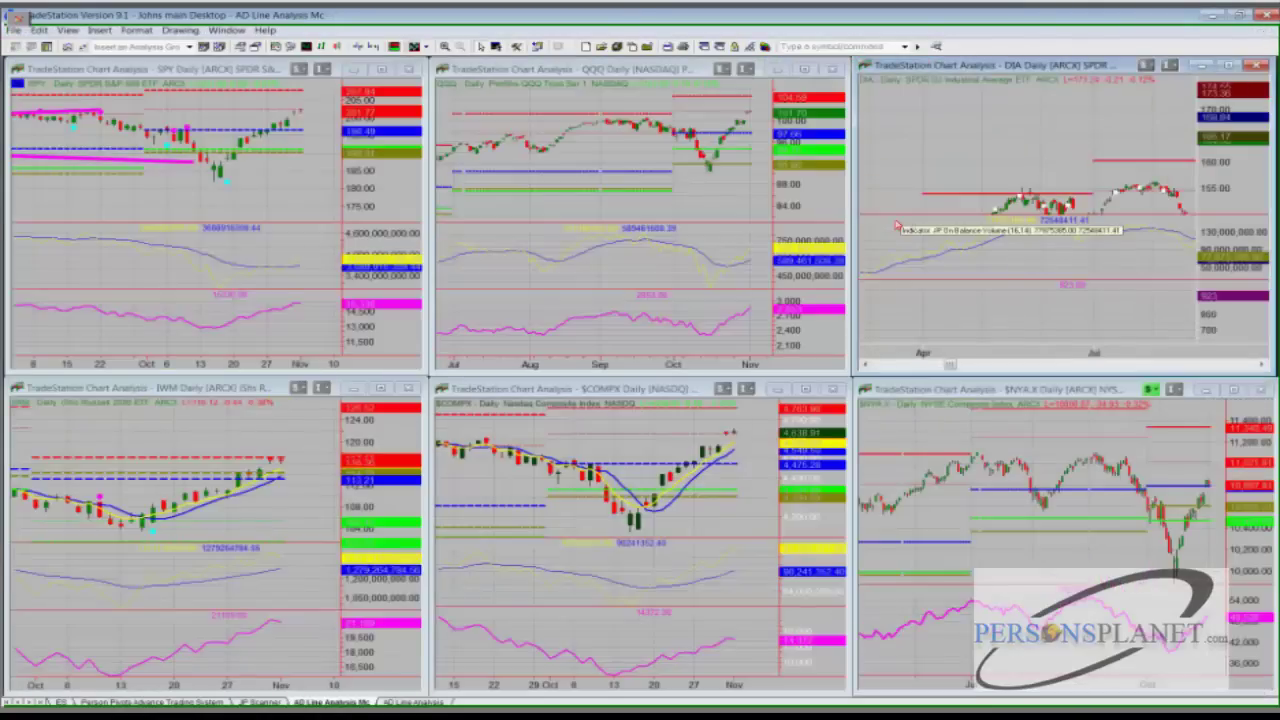
# Step: Maximize the IWM chart and scroll its bars back so they start from December
pyautogui.click(383, 389)
pyautogui.click(383, 389)
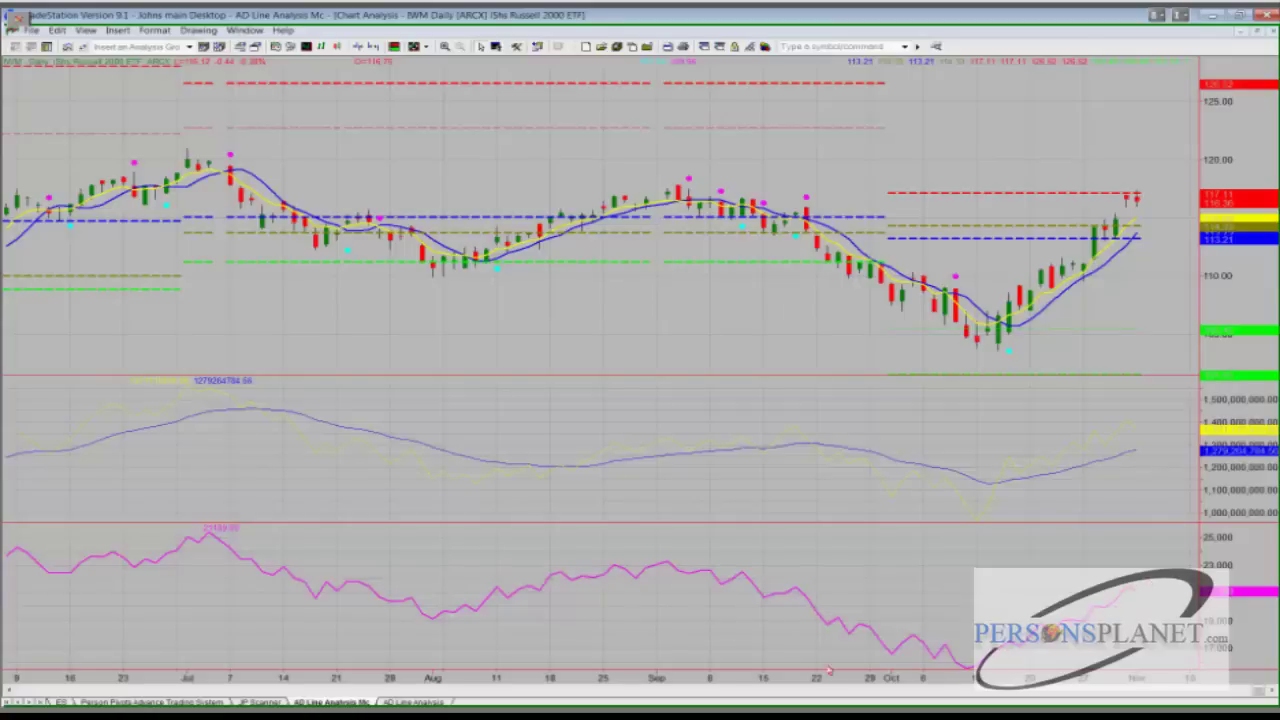
pyautogui.click(372, 47)
pyautogui.click(372, 47)
pyautogui.click(372, 47)
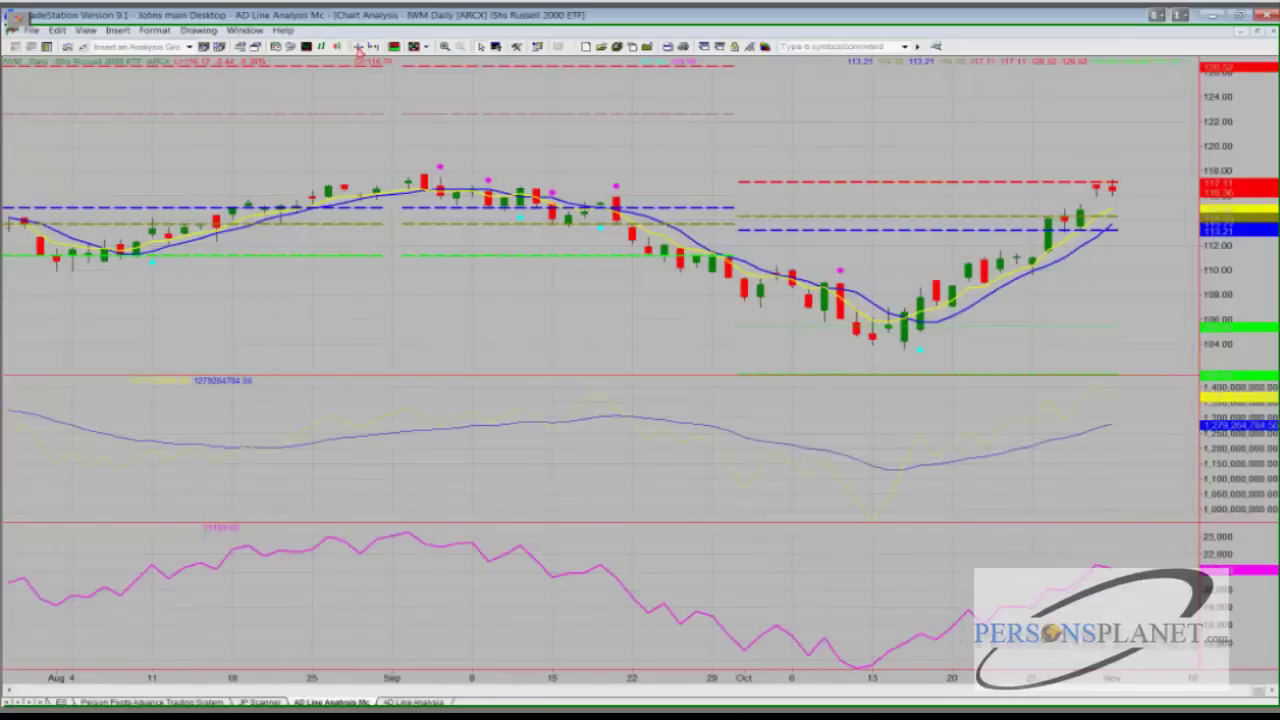
pyautogui.click(358, 48)
pyautogui.click(358, 48)
pyautogui.click(358, 48)
pyautogui.click(358, 48)
pyautogui.click(358, 48)
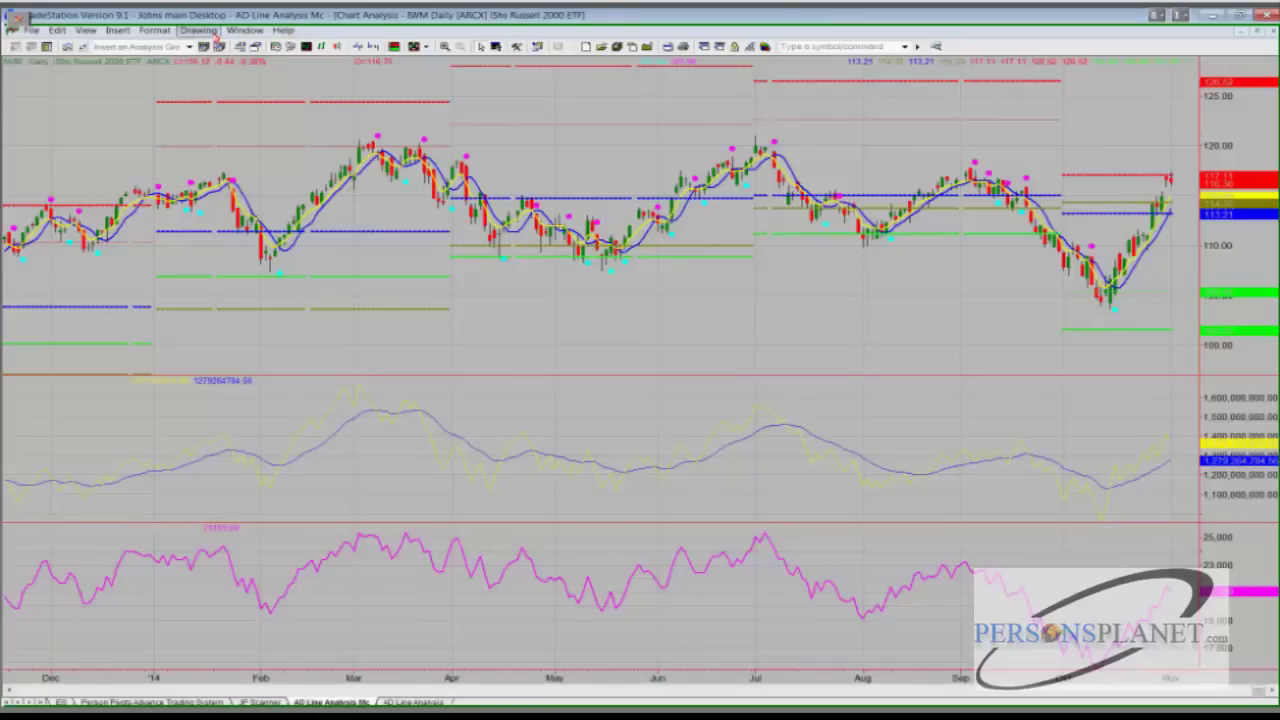
# Step: Draw a filled blue rectangle over IWM's February–October bars, restore IWM, and maximize $COMPX
pyautogui.click(198, 30)
pyautogui.click(221, 284)
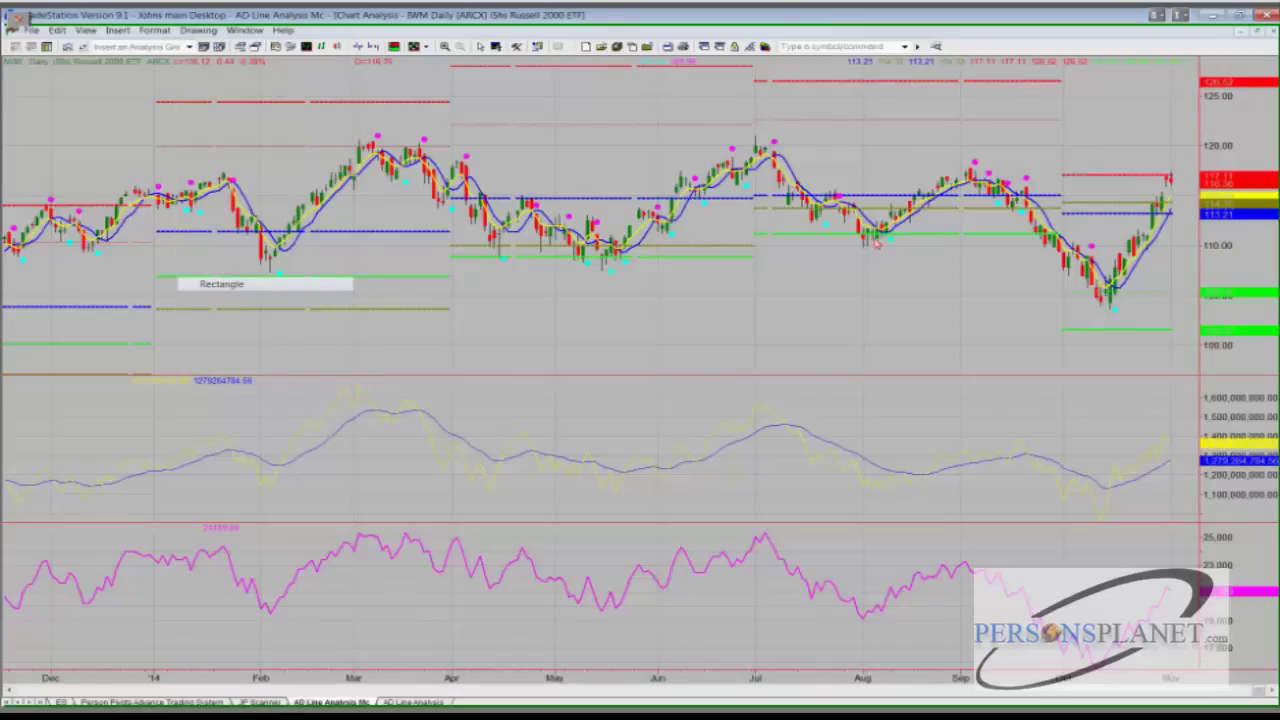
pyautogui.moveTo(1112, 272)
pyautogui.mouseDown()
pyautogui.moveTo(1156, 282)
pyautogui.moveTo(1179, 320)
pyautogui.mouseUp()
pyautogui.click(1179, 319)
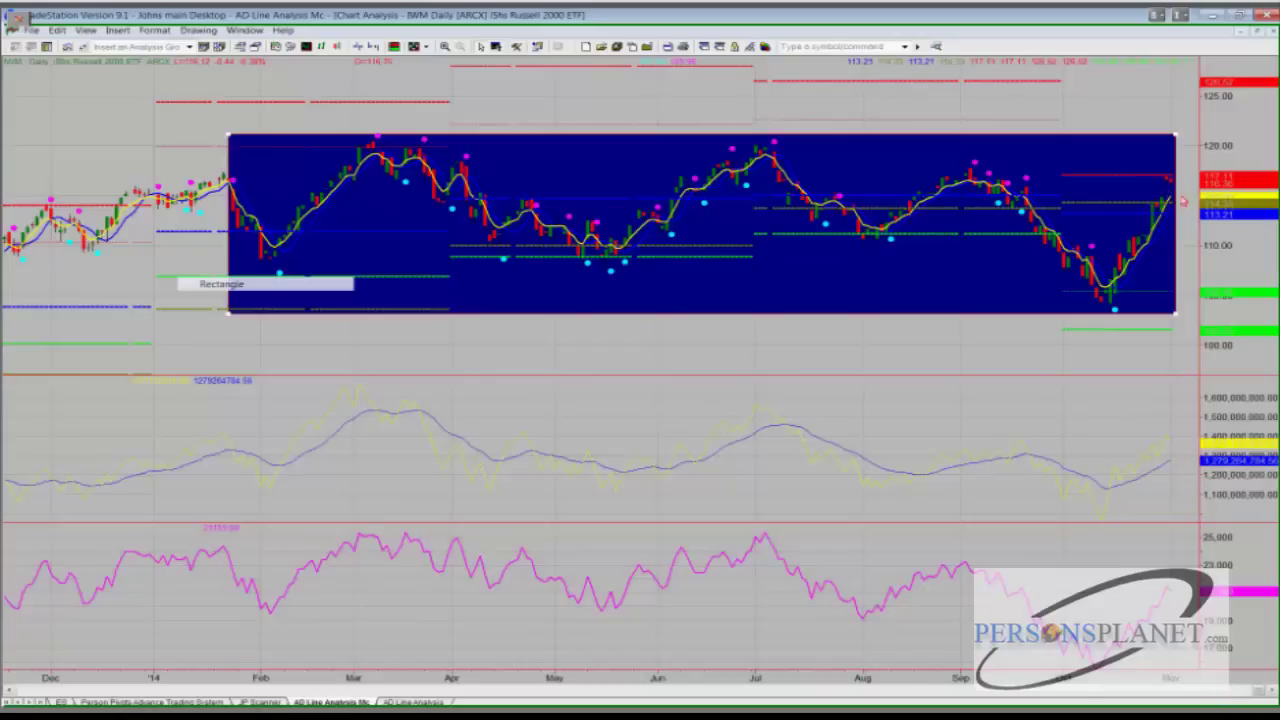
pyautogui.click(1257, 32)
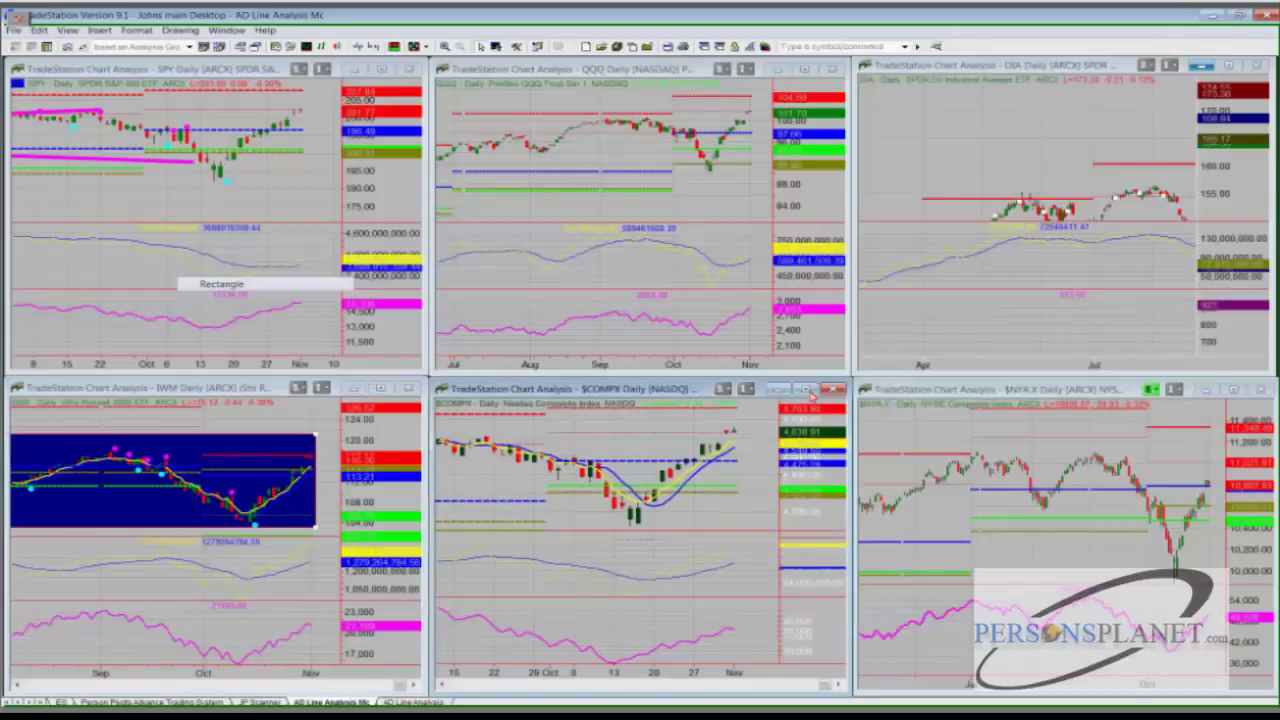
pyautogui.click(805, 388)
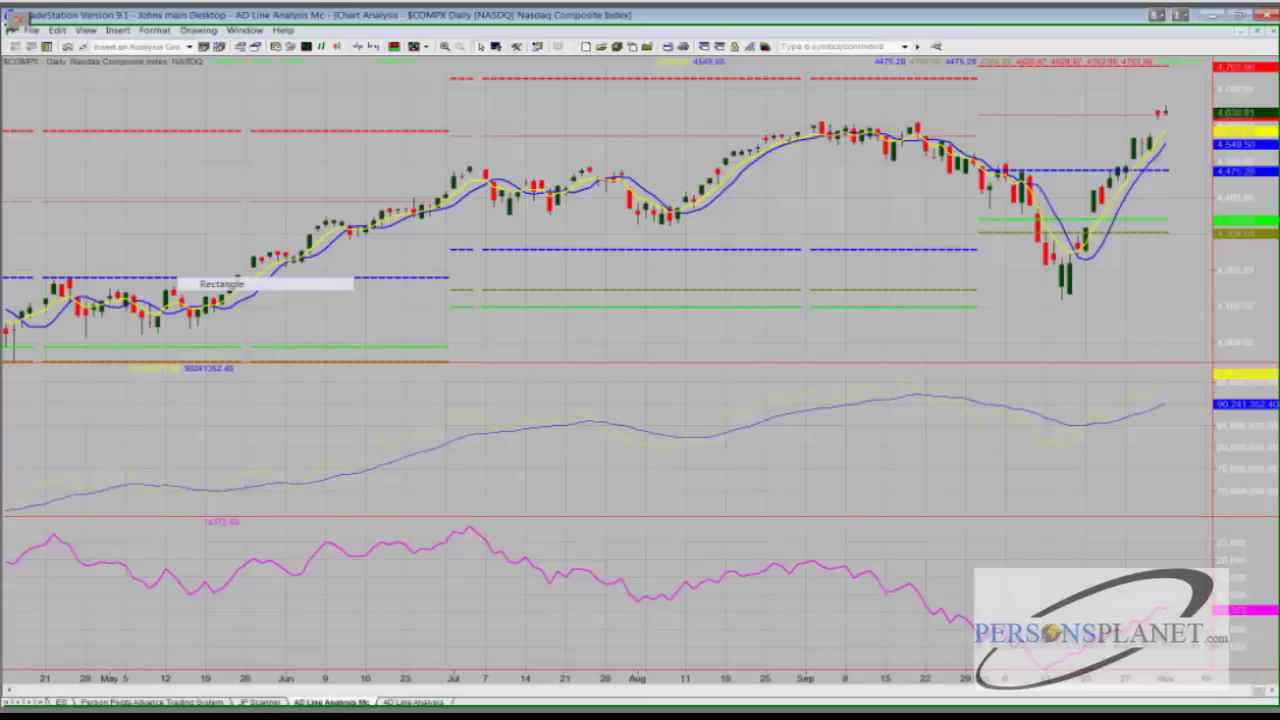
# Step: Restore $COMPX, then stretch the full-size $NYA.X price scale and zoom in its time axis
pyautogui.click(1262, 36)
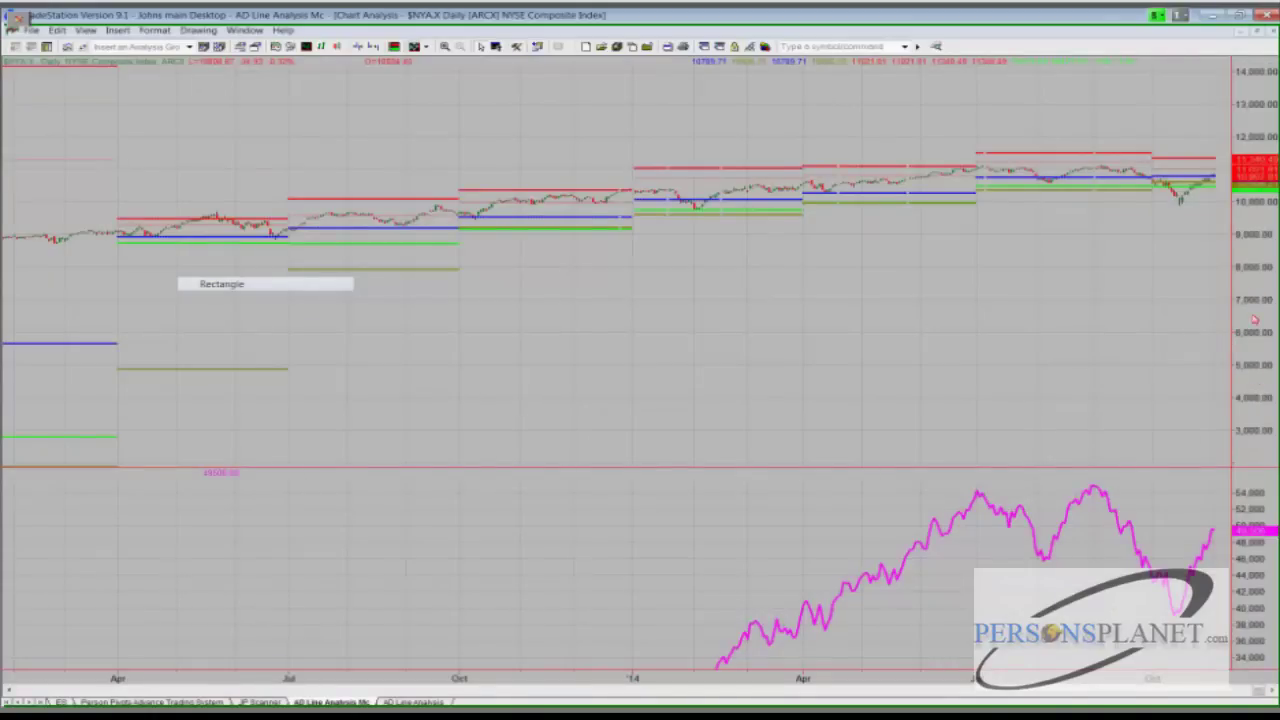
pyautogui.moveTo(1258, 397); pyautogui.dragTo(1255, 276)
pyautogui.scroll(-3, 971, 351)
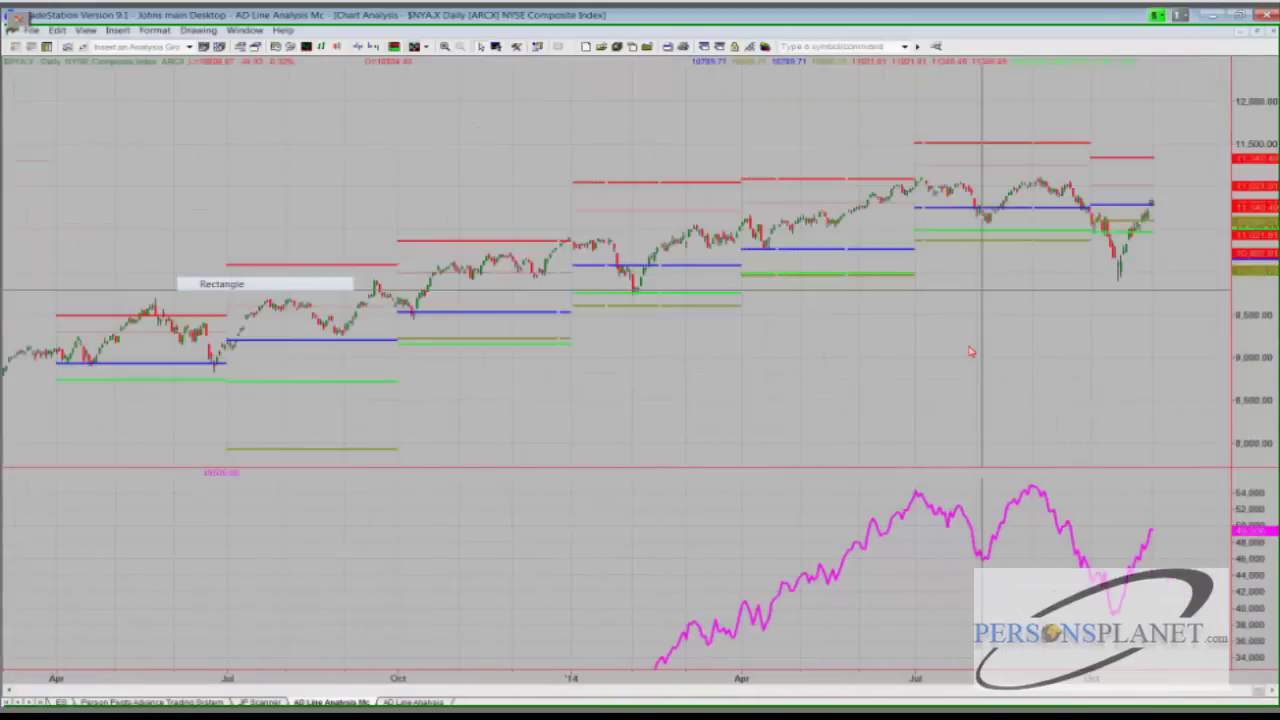
pyautogui.moveTo(1255, 390); pyautogui.dragTo(1256, 296)
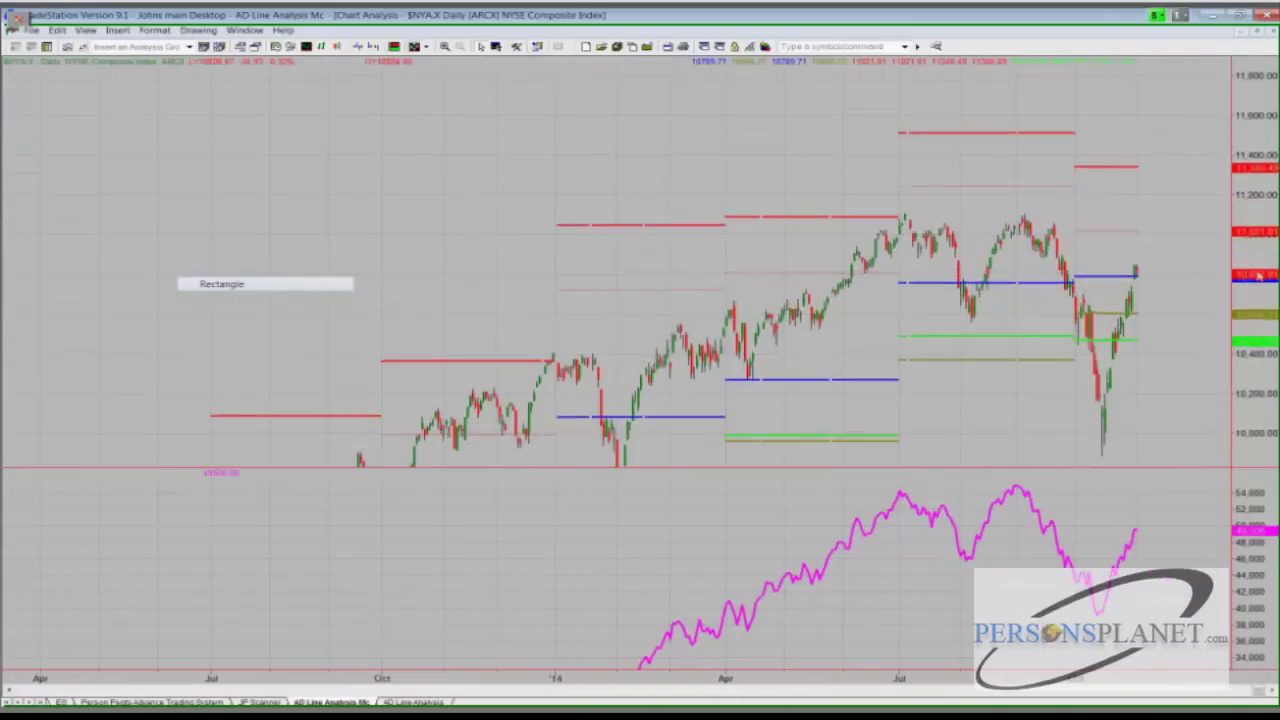
pyautogui.scroll(-1, 1175, 317)
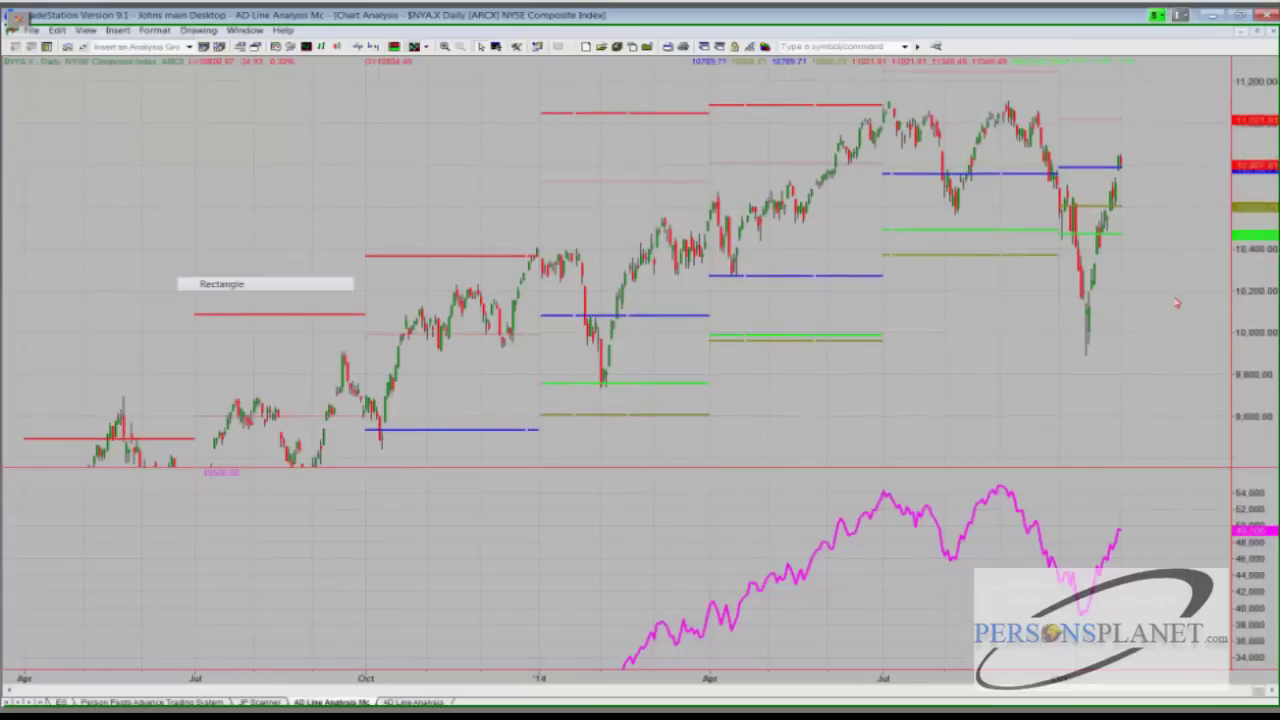
pyautogui.click(372, 47)
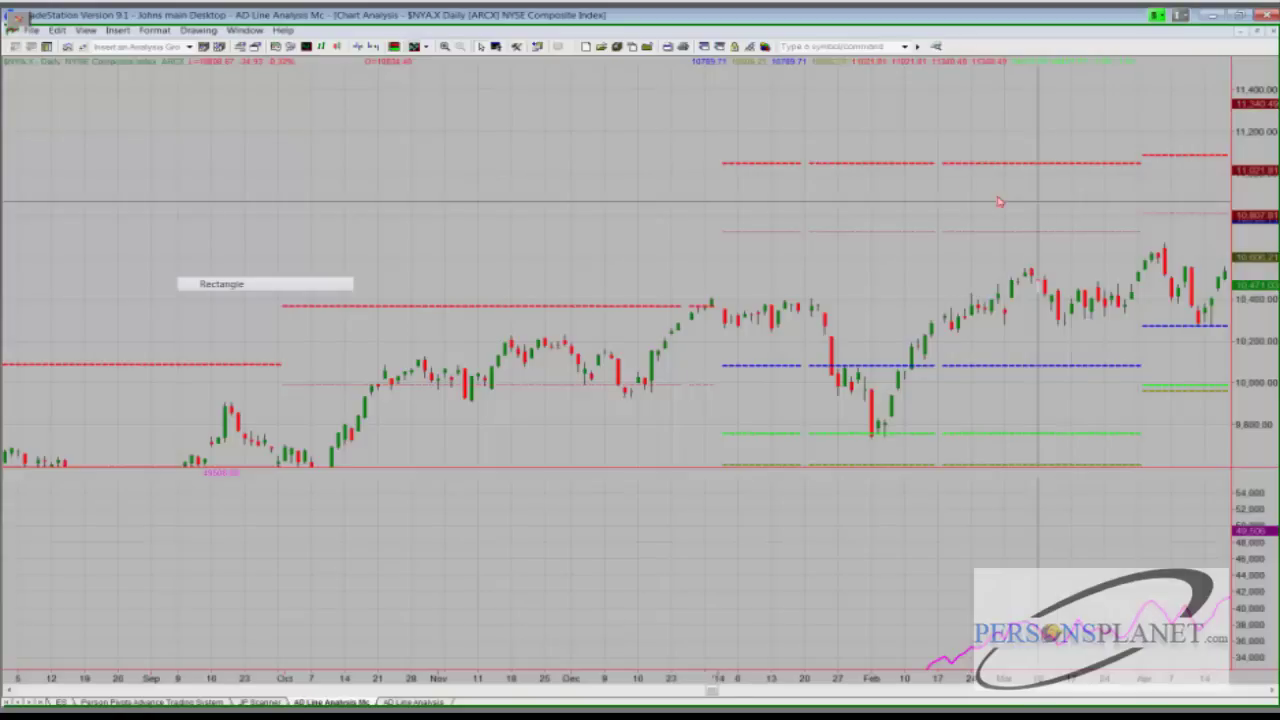
pyautogui.scroll(-5, 920, 206)
pyautogui.scroll(-5, 878, 114)
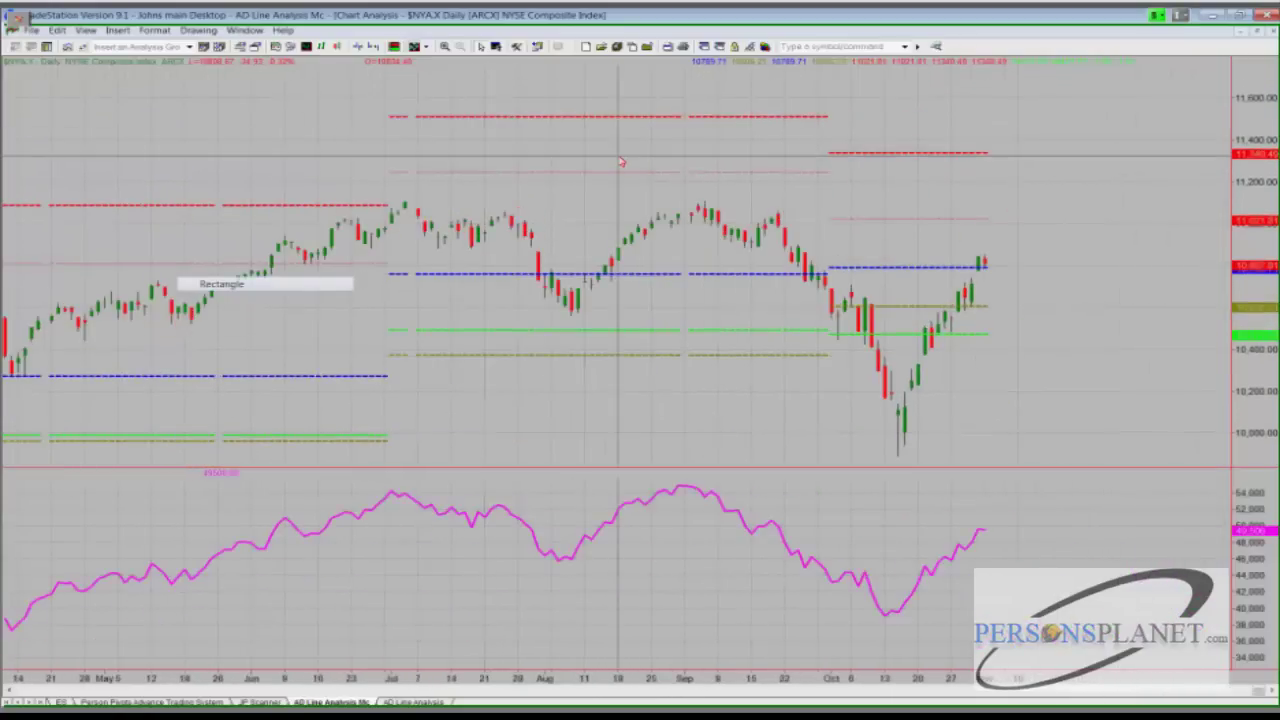
pyautogui.scroll(5, 700, 155)
pyautogui.scroll(-1, 796, 124)
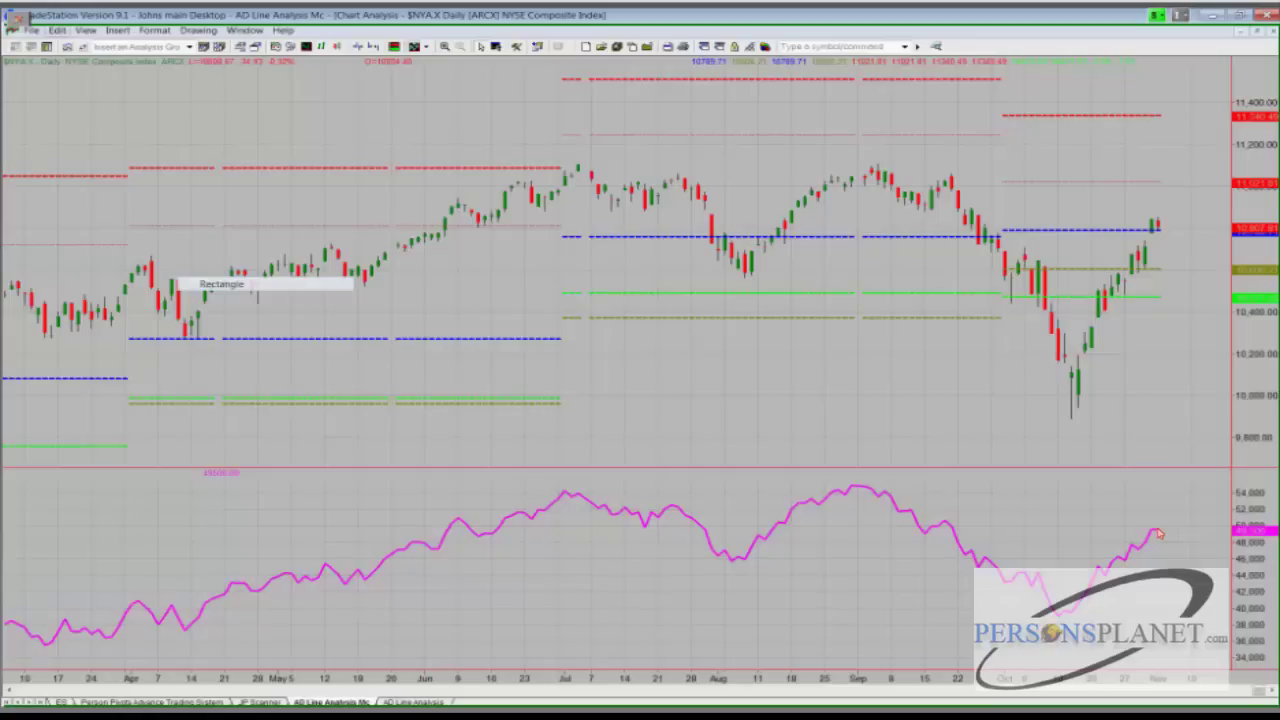
# Step: Widen $NYA.X's price range to about 9,600–11,800, restore it to the tiles, and select SPY
pyautogui.moveTo(1258, 95); pyautogui.dragTo(1267, 194)
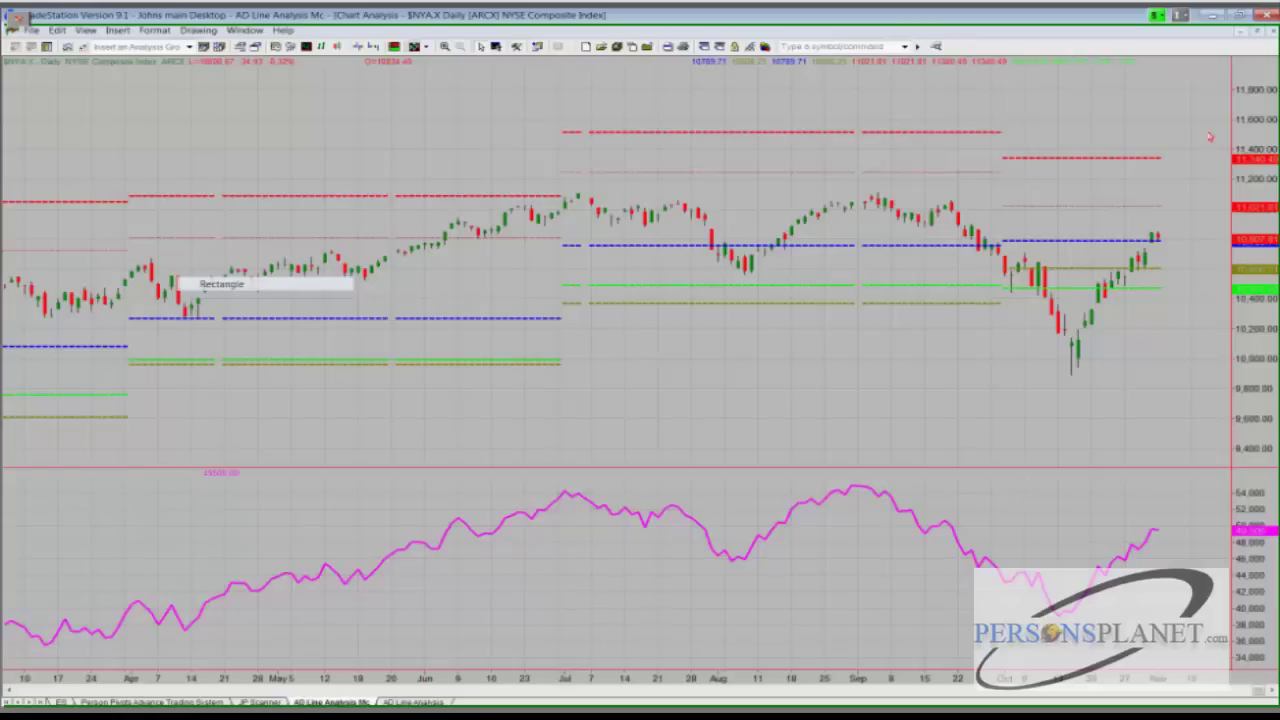
pyautogui.click(1262, 35)
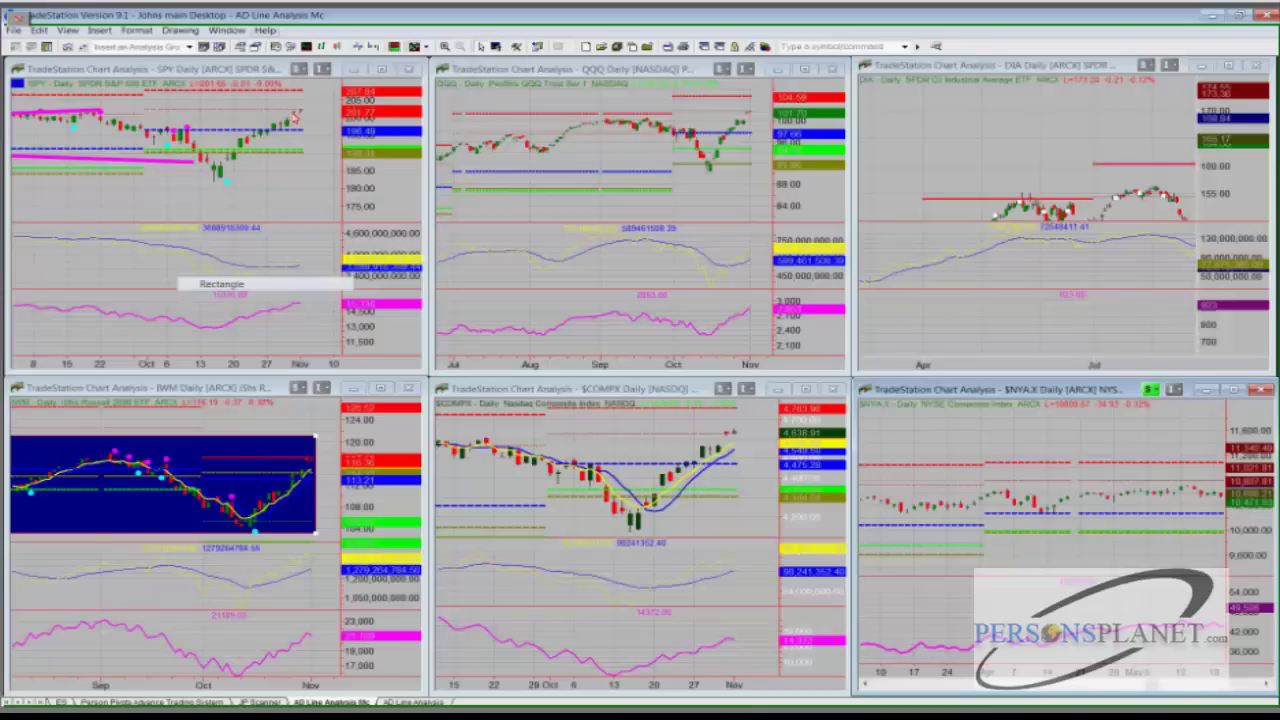
pyautogui.click(382, 160)
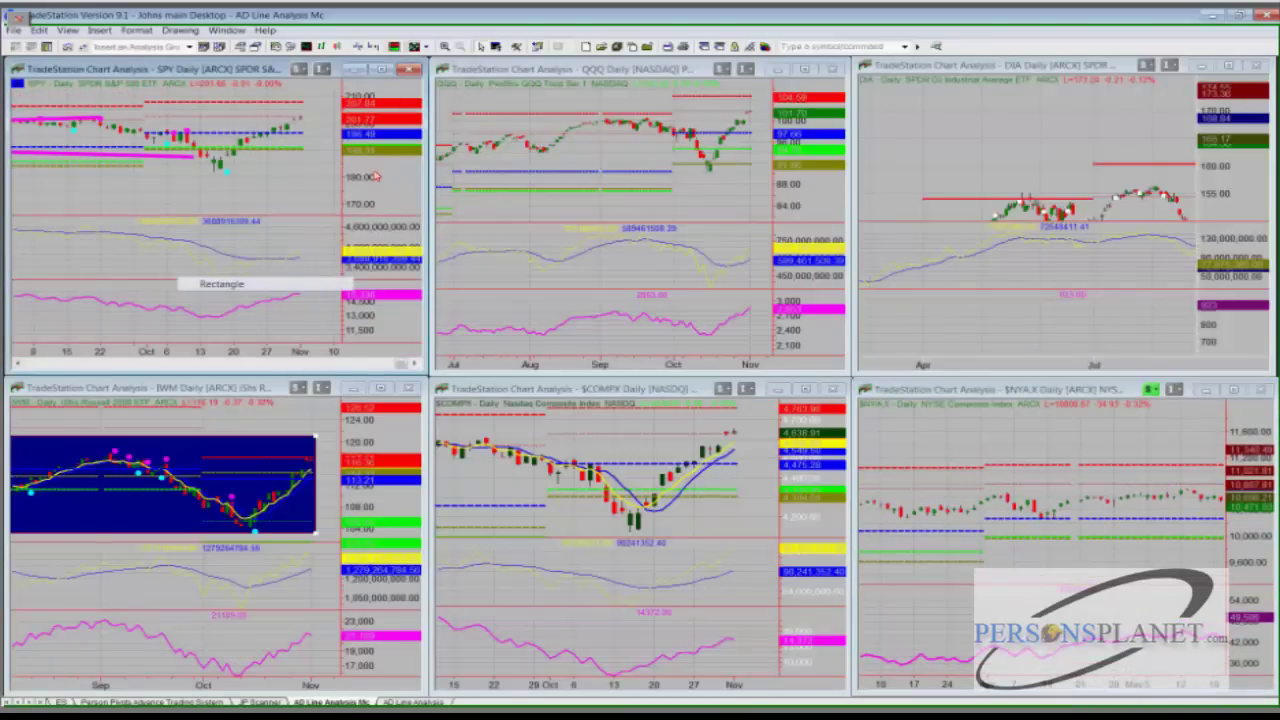